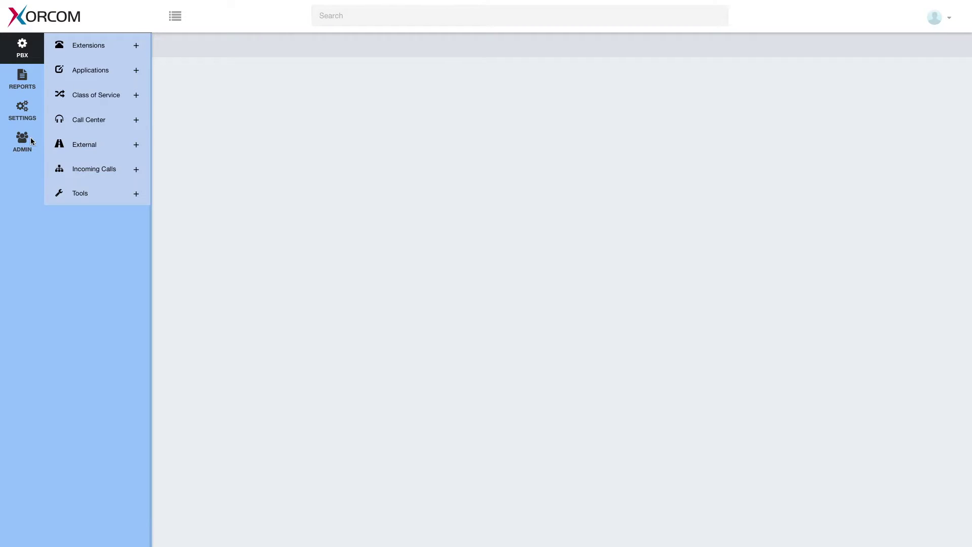
Expand the ADMIN sections in the CompletePBX web interface to reveal the TwinStar group.
click(29, 142)
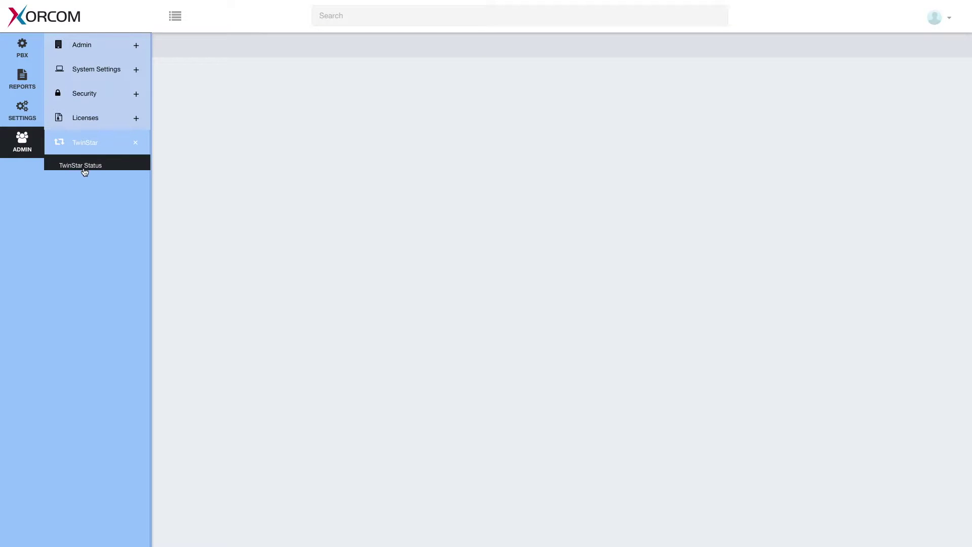
Open TwinStar Status, showing Cluster OK with Server-A Master and Server-B Slave.
click(85, 167)
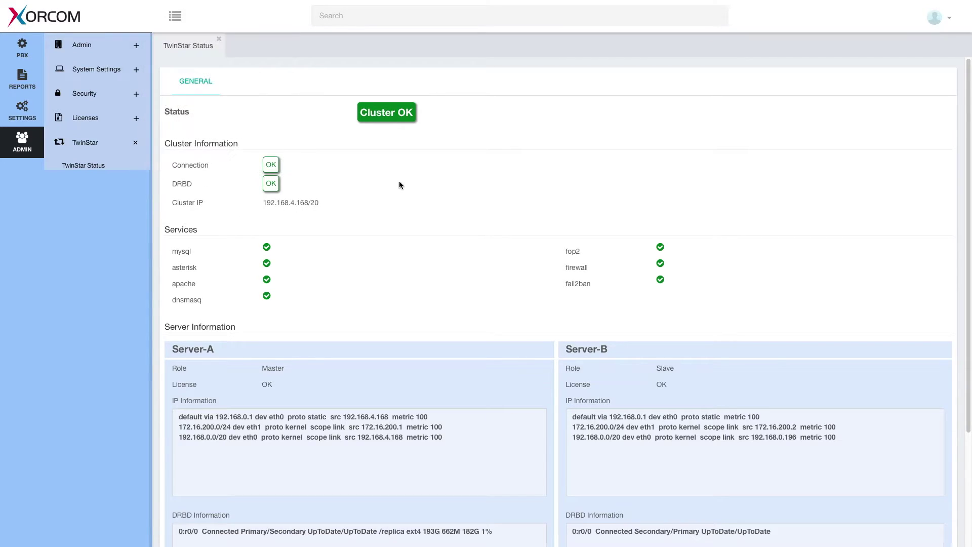
mouse_move(213, 114)
mouse_move(247, 116)
mouse_move(256, 204)
mouse_move(422, 2)
scroll(500, 302, down, 2)
scroll(501, 302, down, 2)
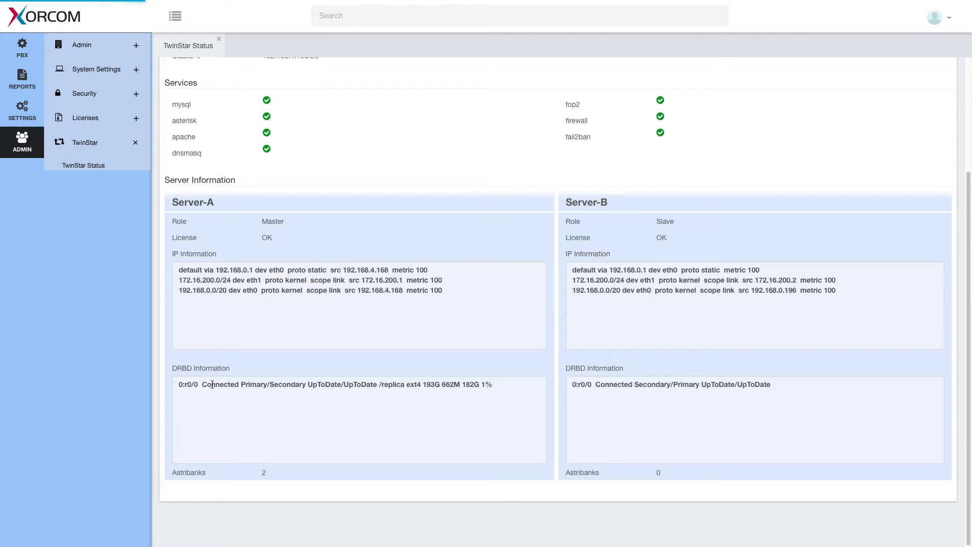
click(243, 289)
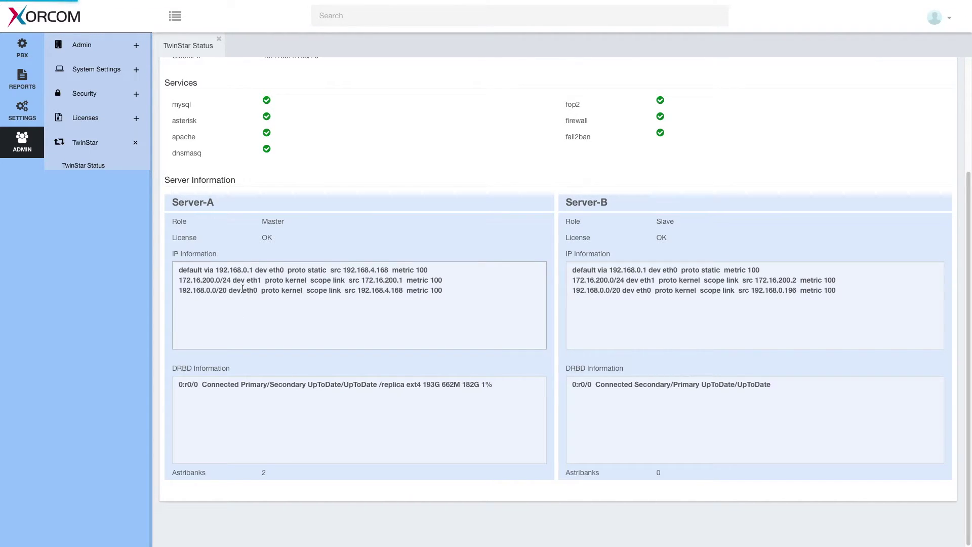
triple_click(243, 288)
key(ctrl+a)
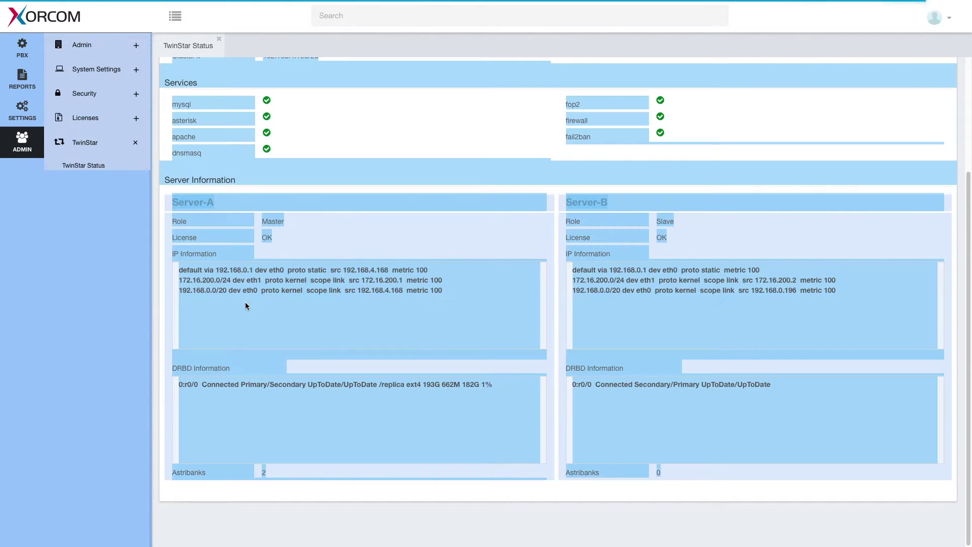
click(245, 304)
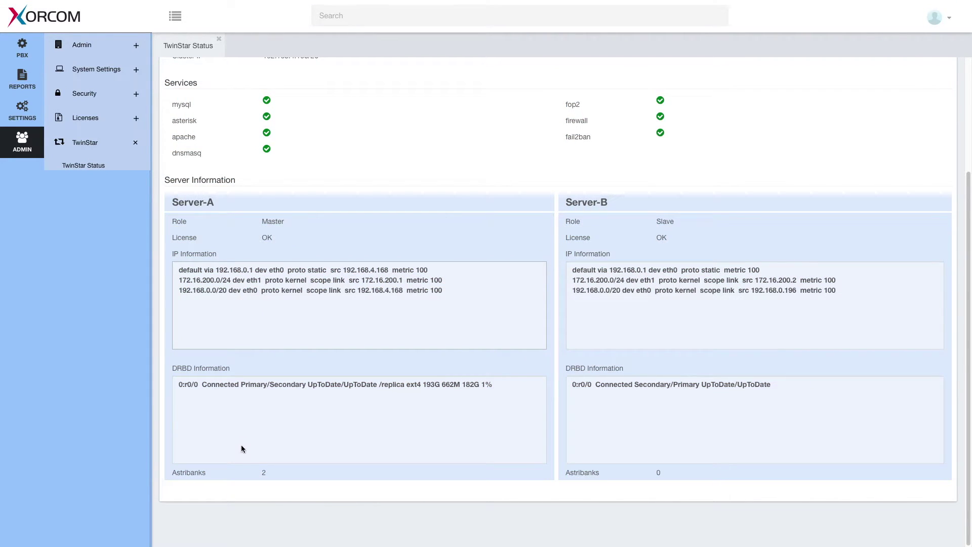
mouse_move(256, 474)
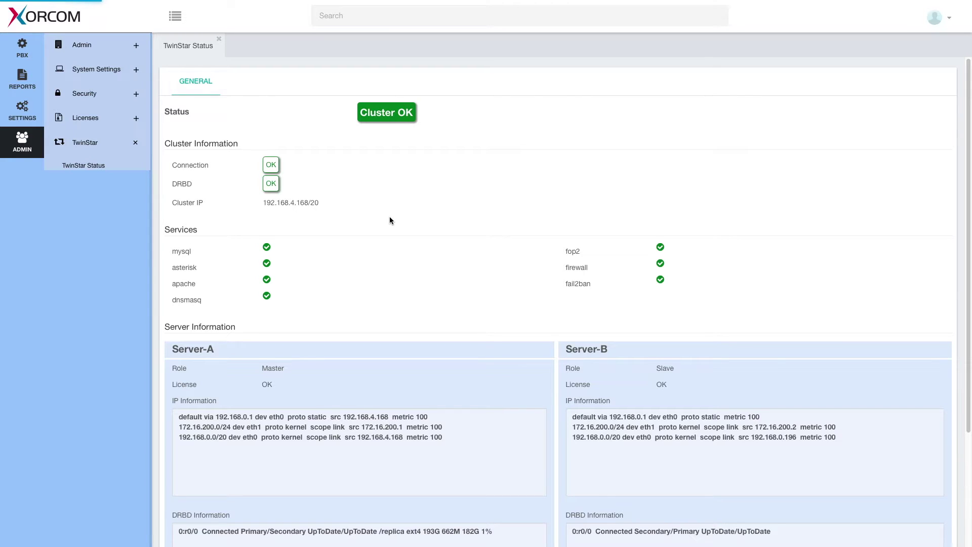
scroll(390, 217, down, 3)
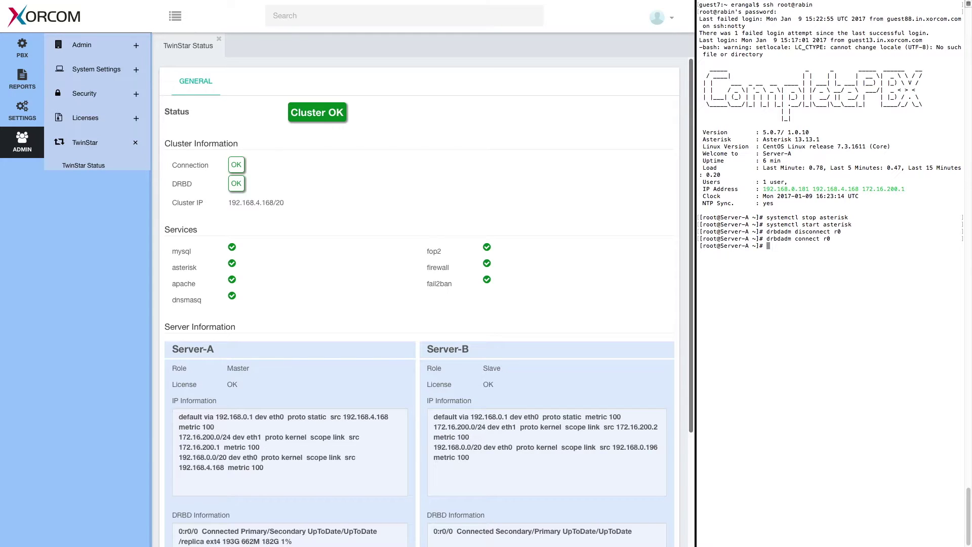
Clear the terminal and disconnect DRBD resource r0 with drbdadm disconnect r0.
key(ctrl+l)
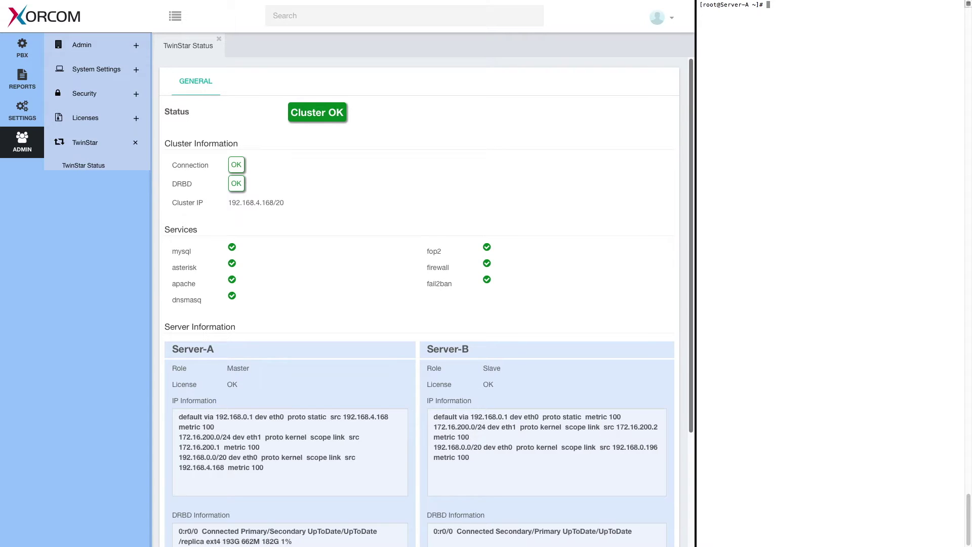
text(drbdadm disconnect r0)
key(Return)
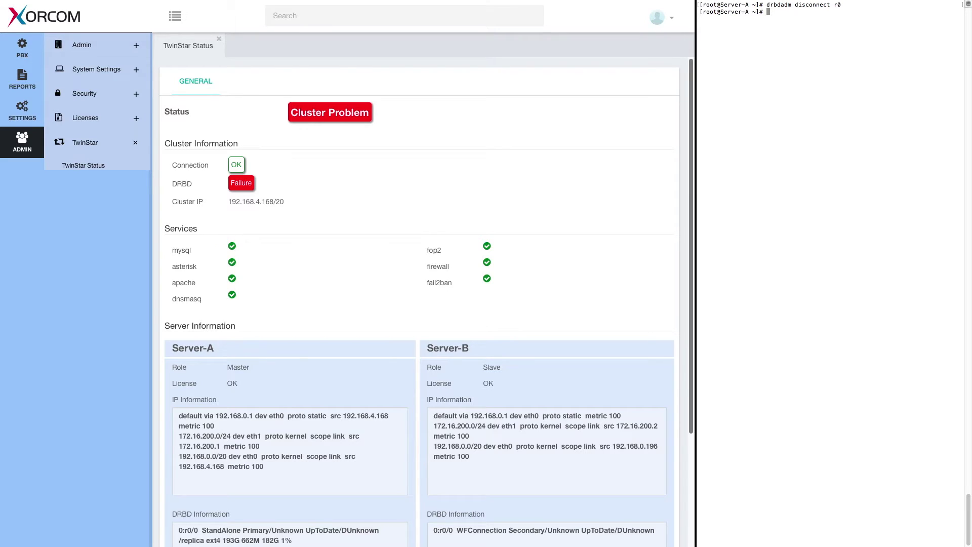
Reconnect r0 by editing the recalled command to drbdadm connect r0, then clear the screen.
key(Up)
key(Left)
key(Left)
key(Left)
key(Left)
key(Left)
key(Left)
key(Left)
key(Left)
key(Left)
key(Left)
key(BackSpace)
key(BackSpace)
key(BackSpace)
key(End)
key(Return)
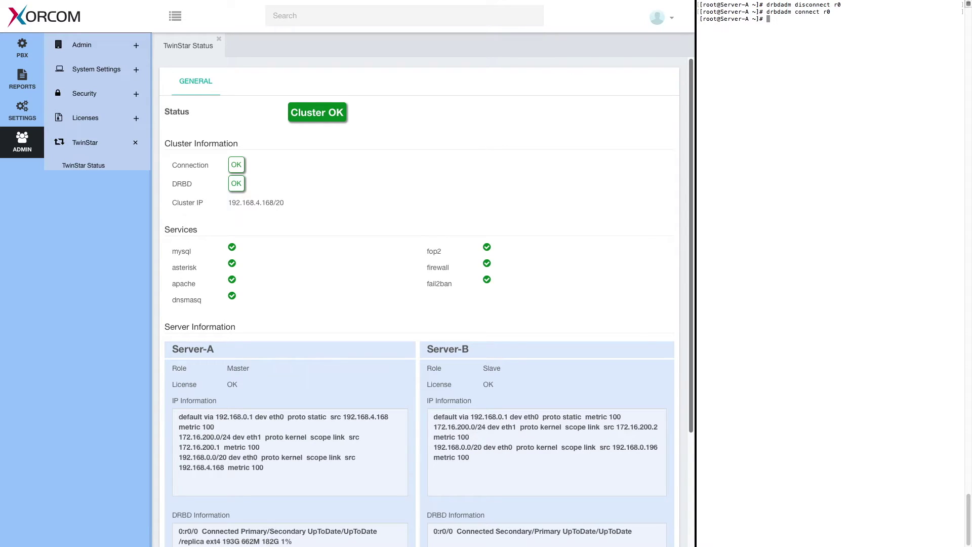
key(ctrl+l)
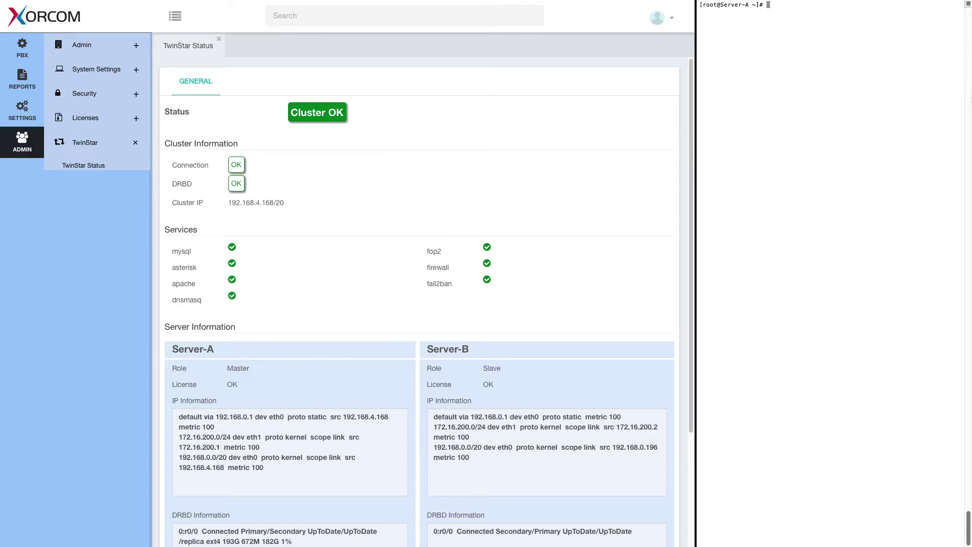
Shut down Server-A with poweroff and reload the TwinStar Status page.
mouse_move(238, 201)
text(poweroff)
key(Return)
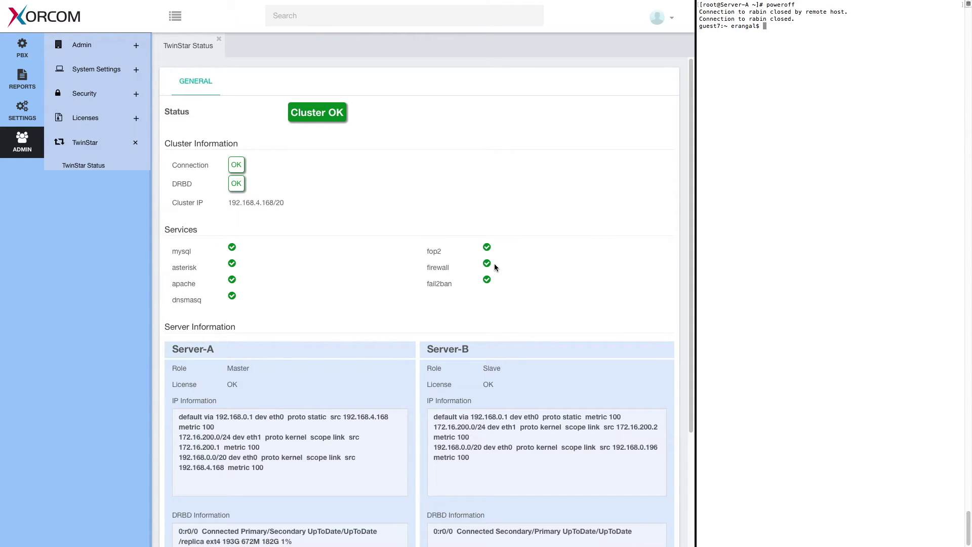
click(79, 167)
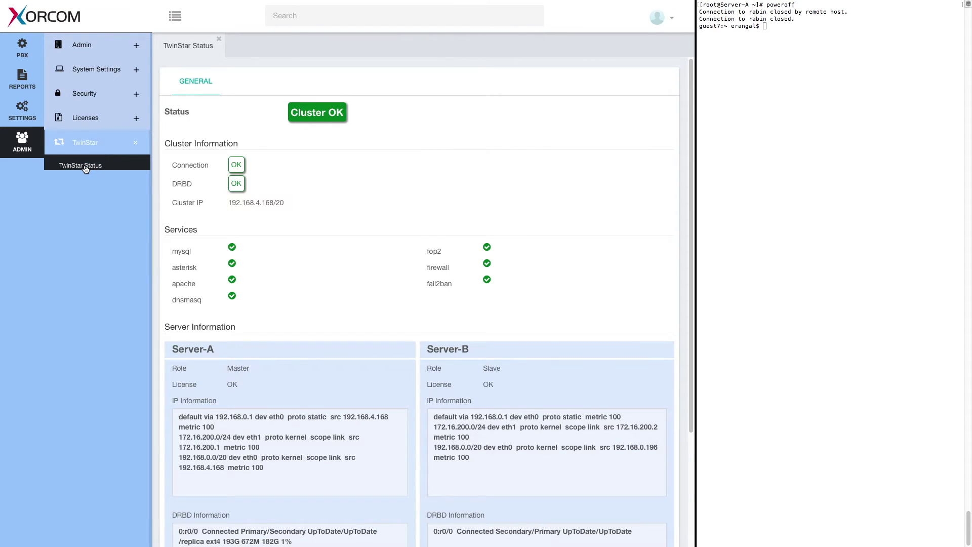
Reload CompletePBX in Safari, expand ADMIN > TwinStar, and close the System Dashboard page.
click(91, 119)
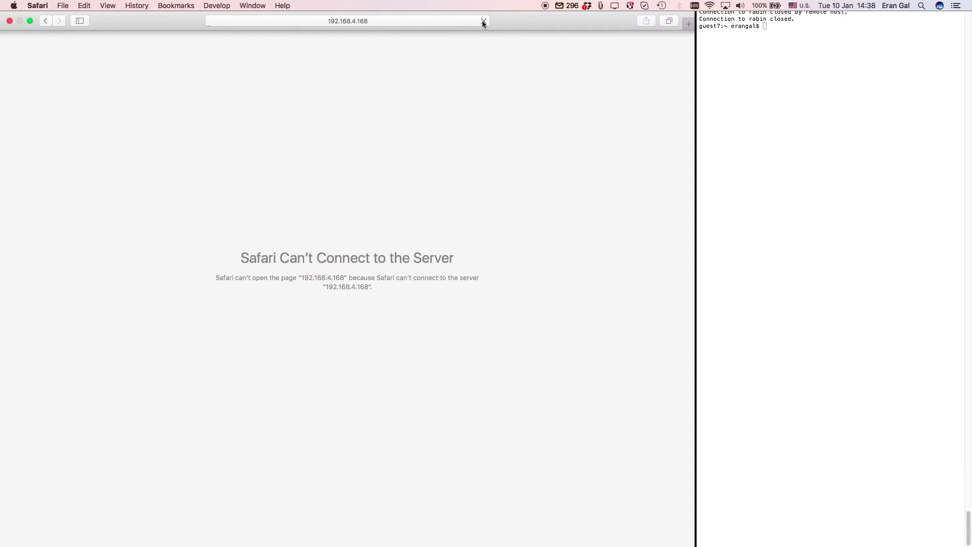
click(483, 21)
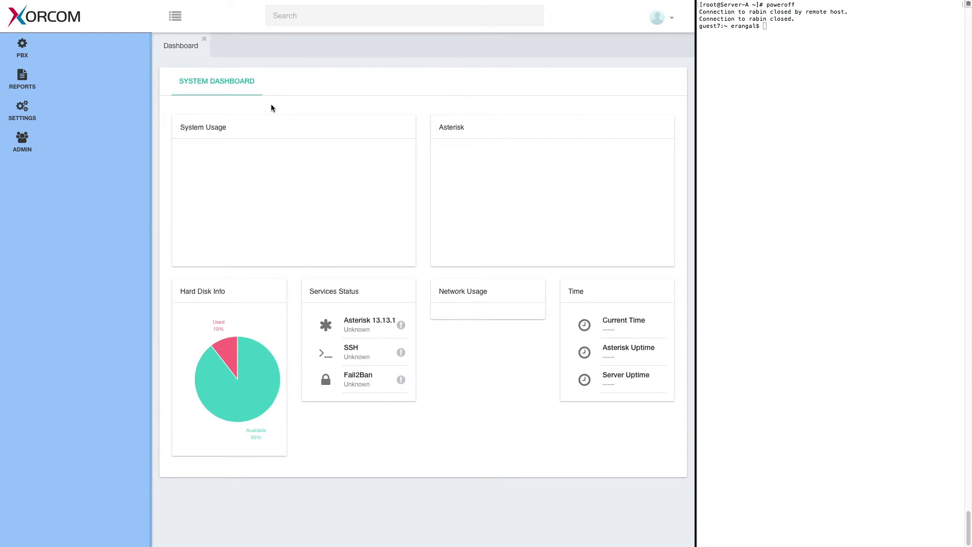
click(21, 150)
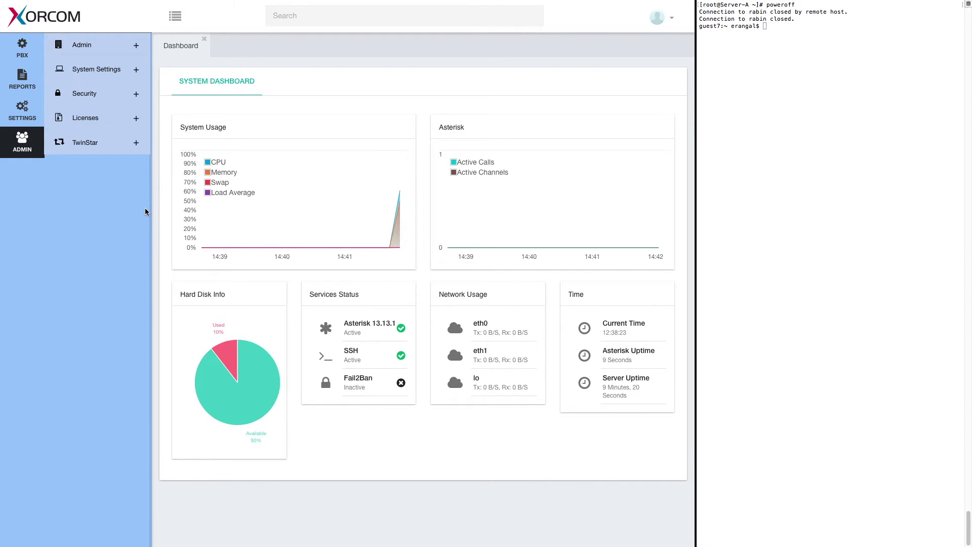
click(85, 144)
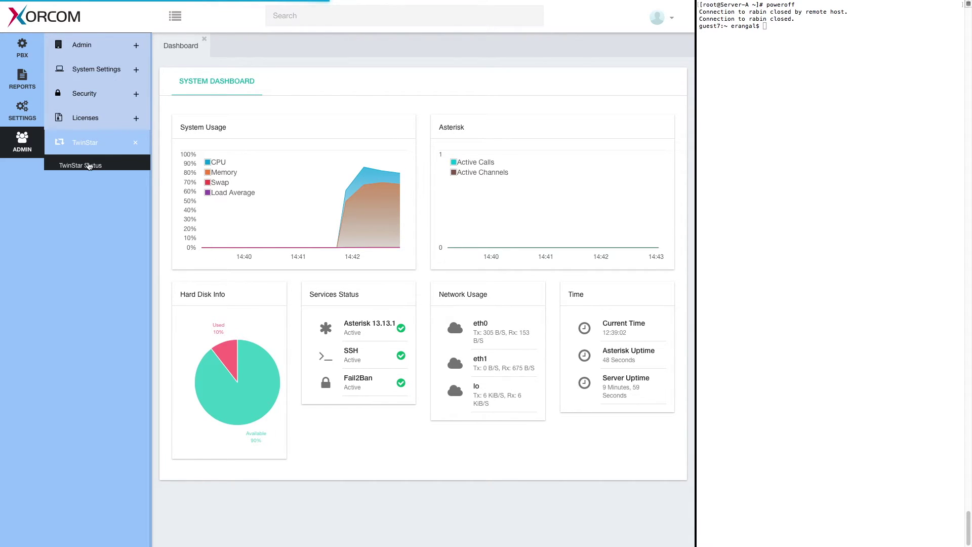
click(204, 39)
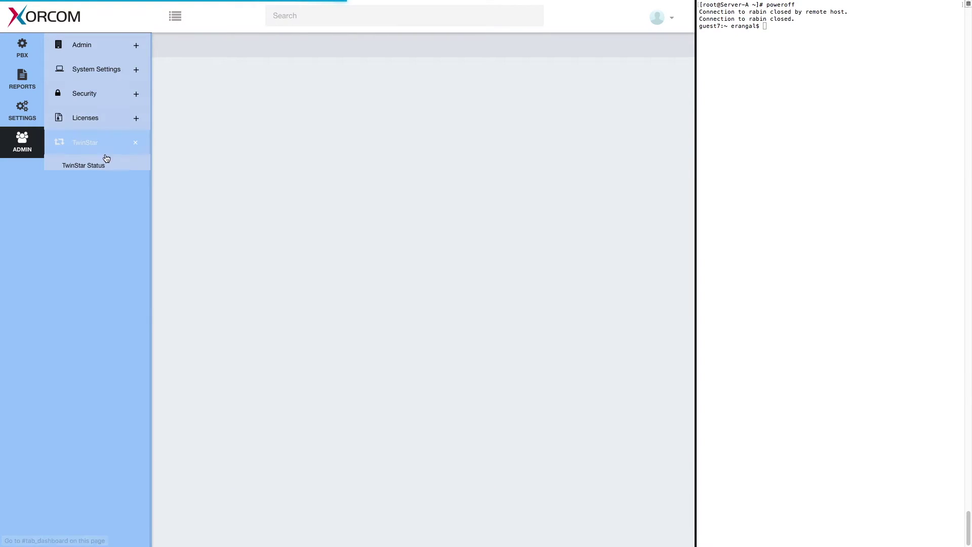
Open TwinStar Status and scroll through Server Information, now showing Server-B as Master.
click(104, 161)
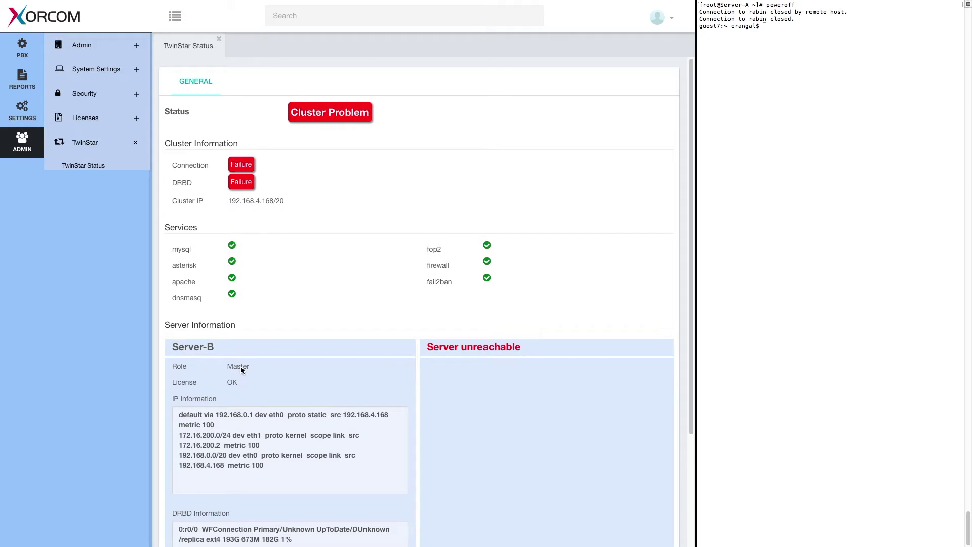
scroll(217, 522, down, 1)
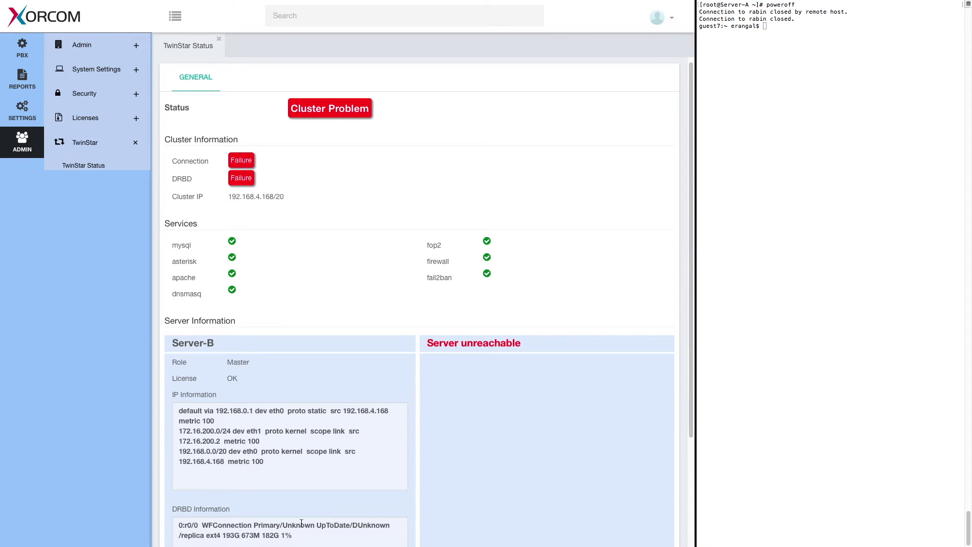
scroll(301, 521, down, 1)
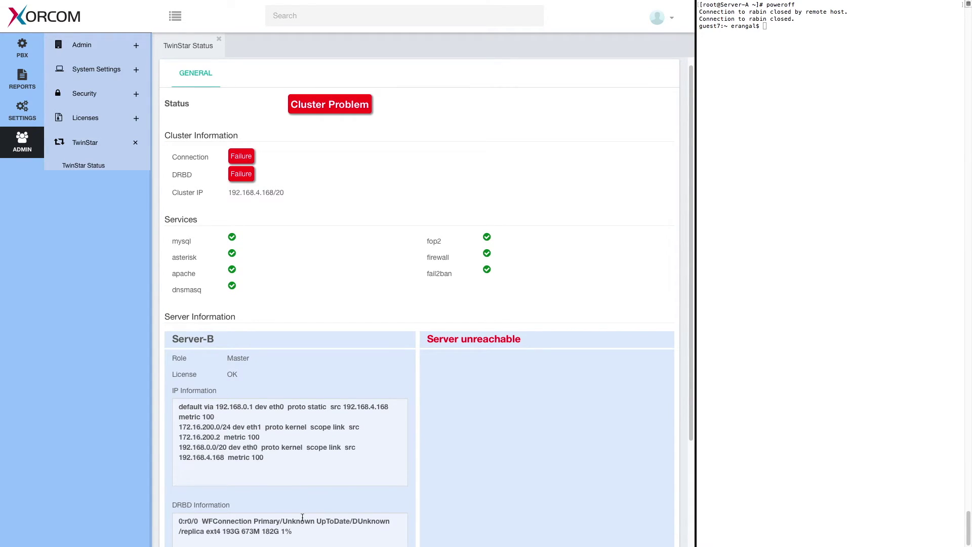
scroll(291, 514, down, 5)
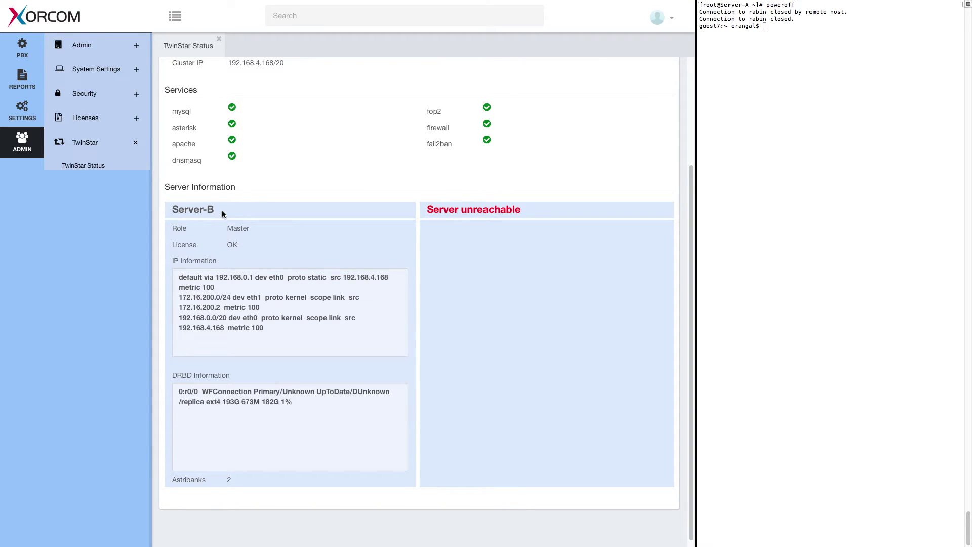
scroll(222, 212, up, 3)
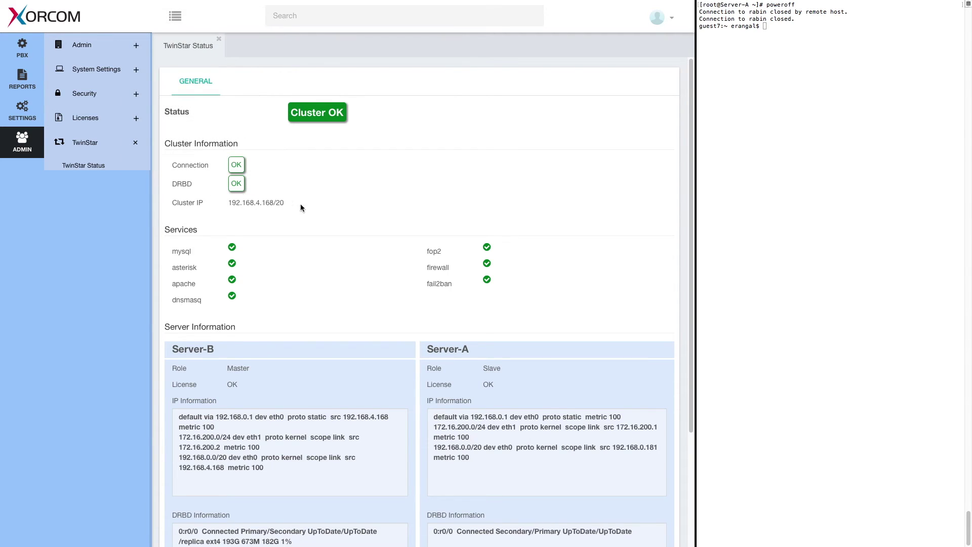
Scroll down to review both servers' roles and DRBD info, then back to the top.
scroll(320, 369, down, 1)
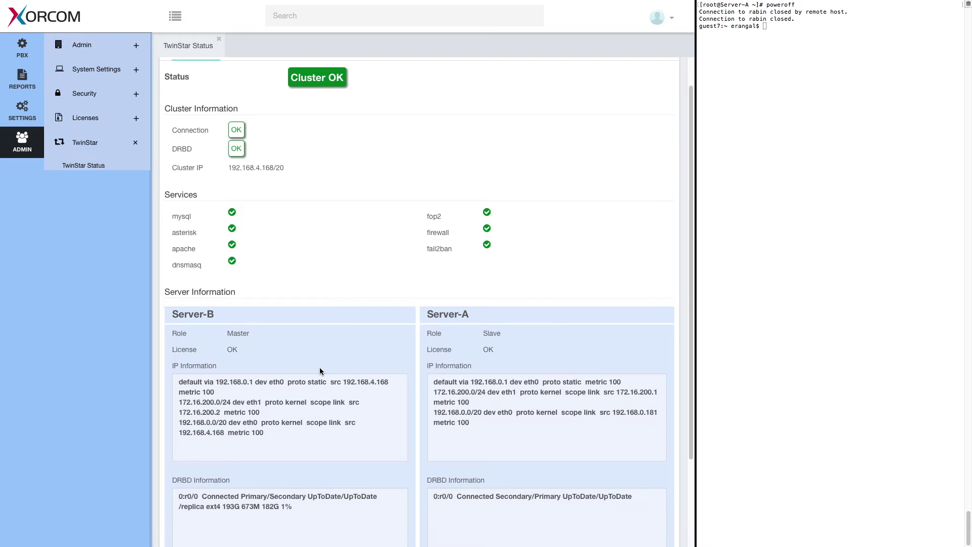
scroll(507, 445, down, 1)
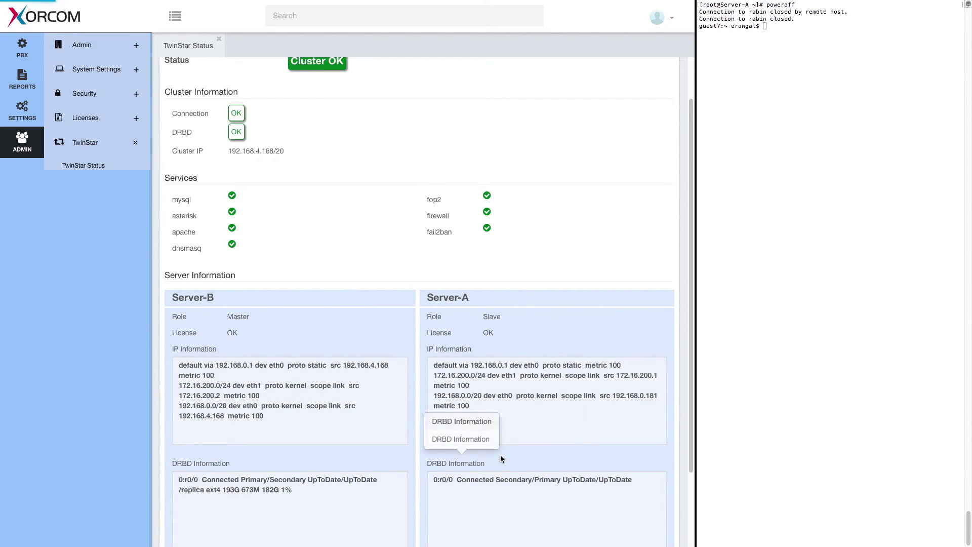
scroll(500, 455, down, 1)
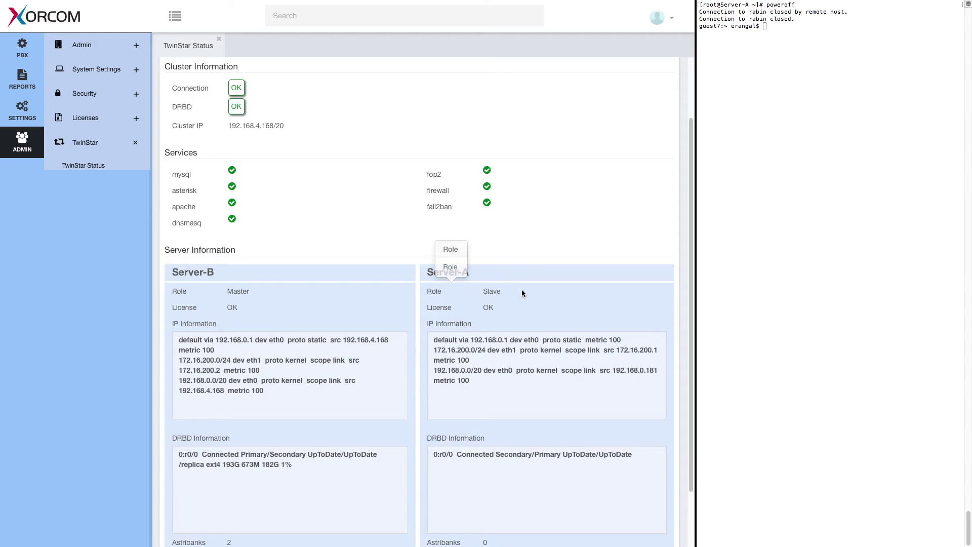
scroll(521, 289, down, 1)
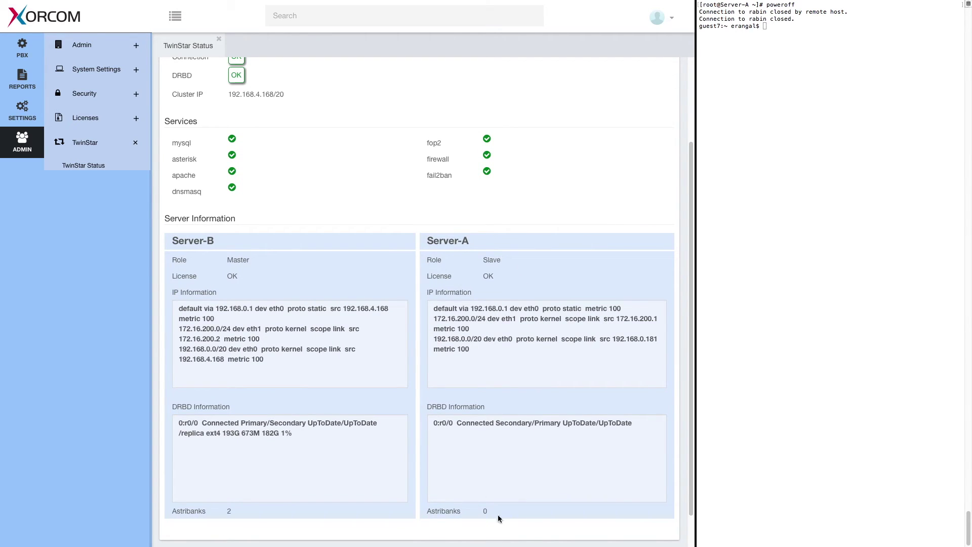
mouse_move(479, 508)
scroll(360, 330, up, 3)
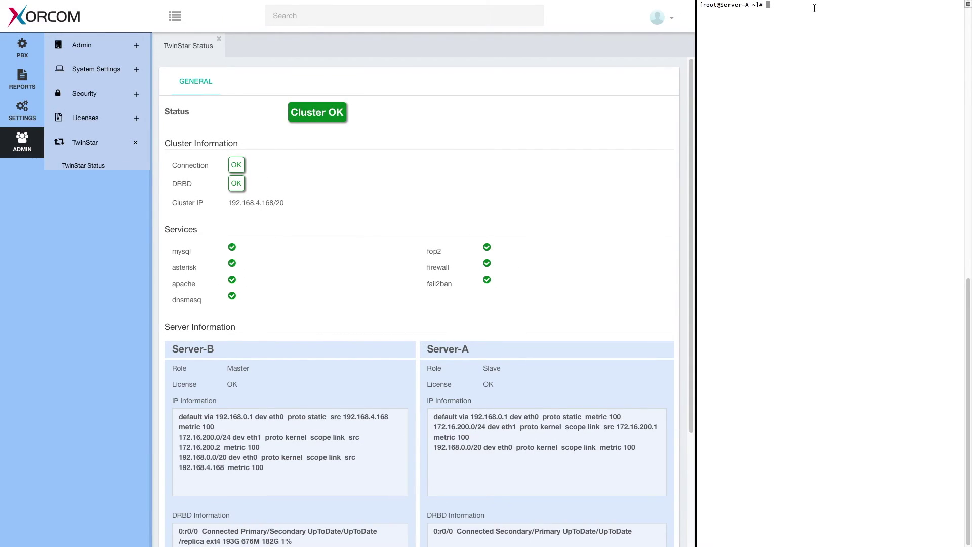
Run twinstar-ctl take-over on Server-A so it becomes master again.
text(twi)
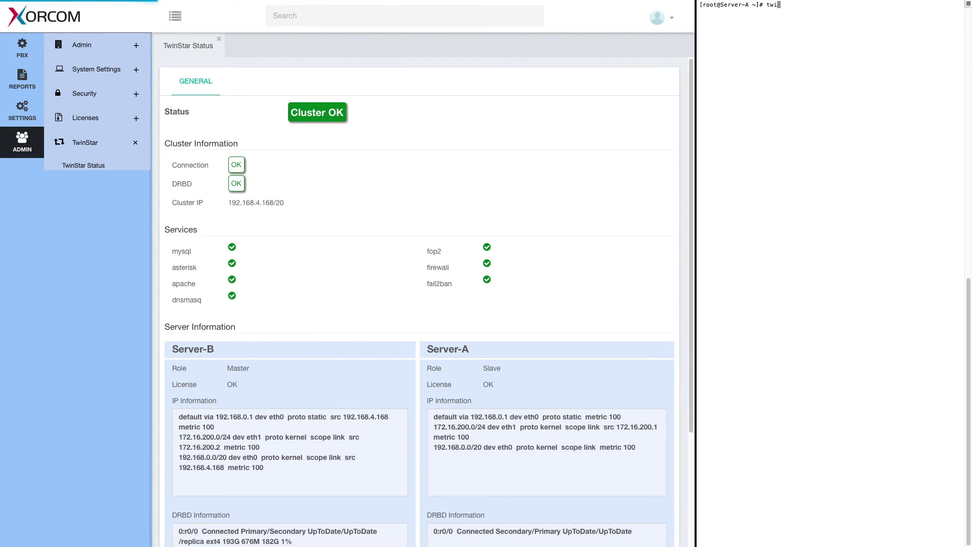
text(nstar-ct)
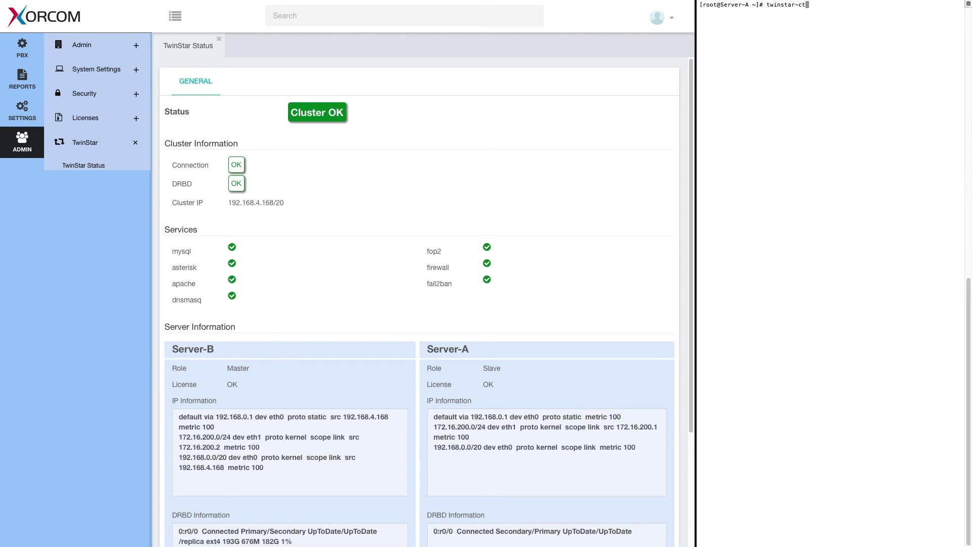
text(l take-over)
key(Return)
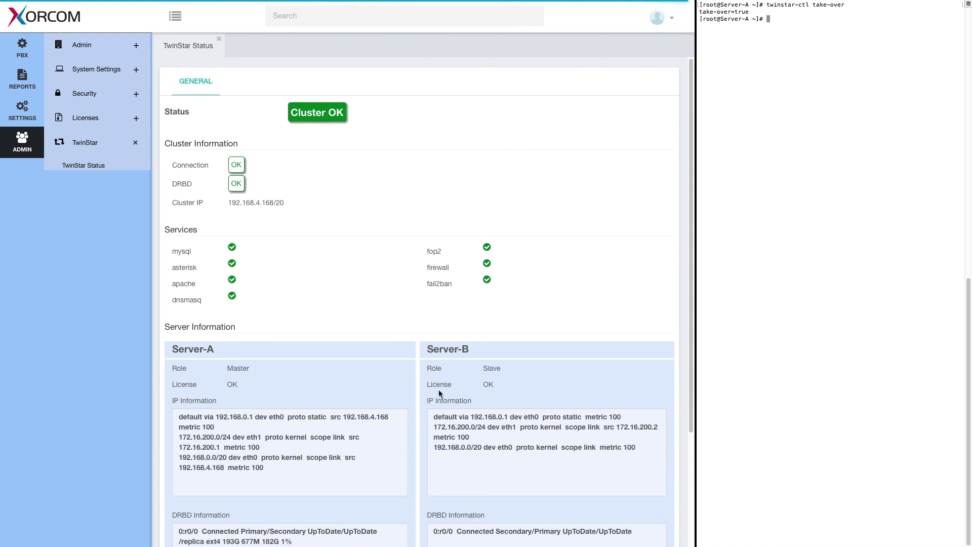
mouse_move(476, 383)
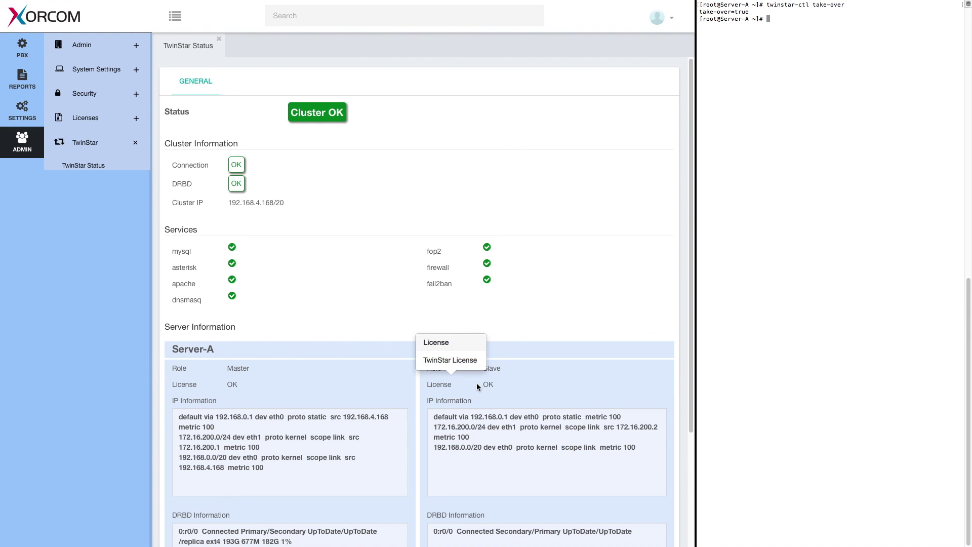
scroll(476, 384, down, 3)
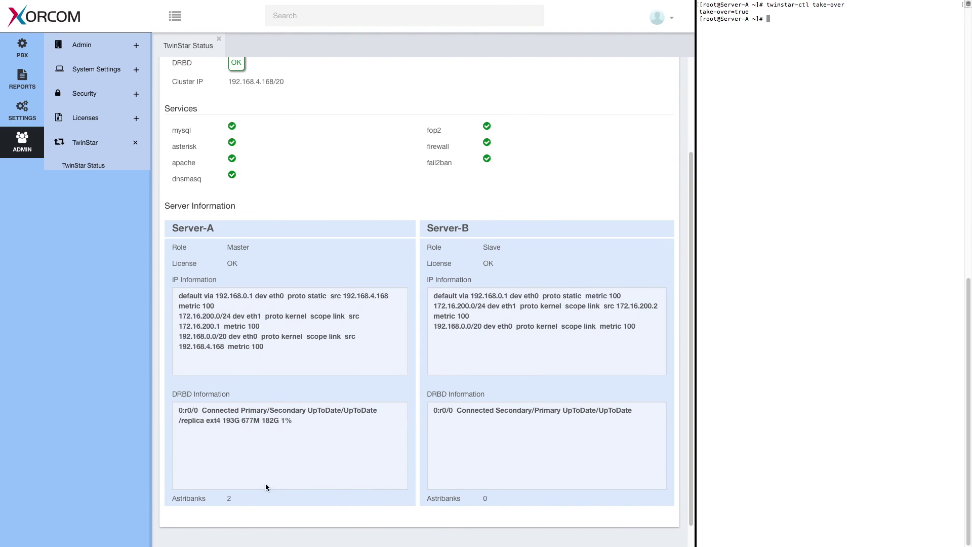
scroll(386, 279, up, 3)
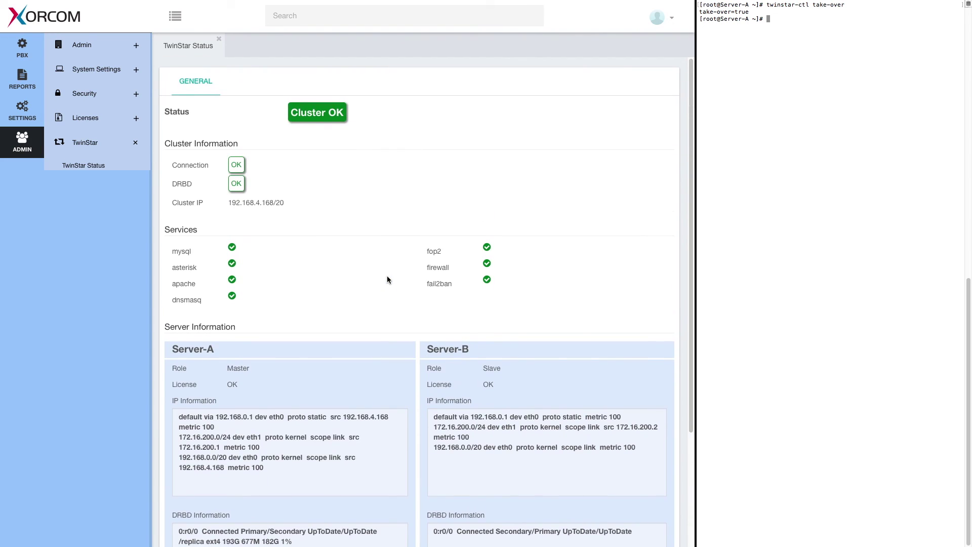